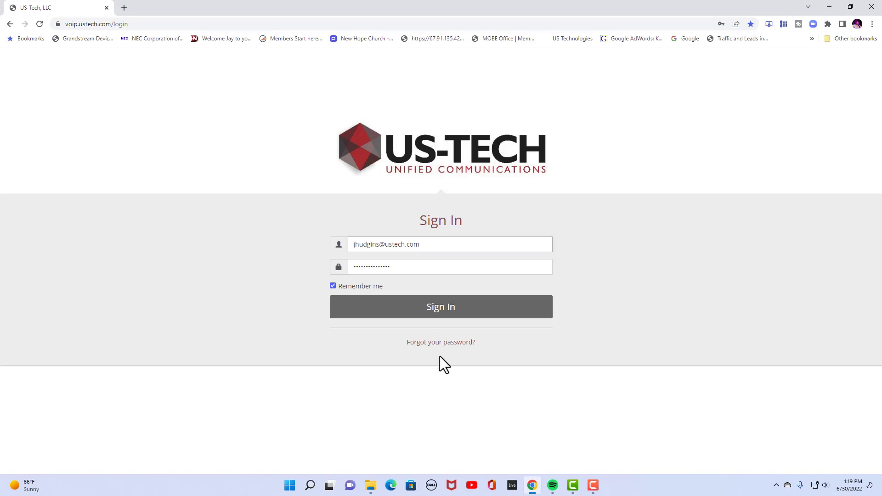
Sign in, open Services > Extensions > Standard, and show the Add Extension options
click(442, 309)
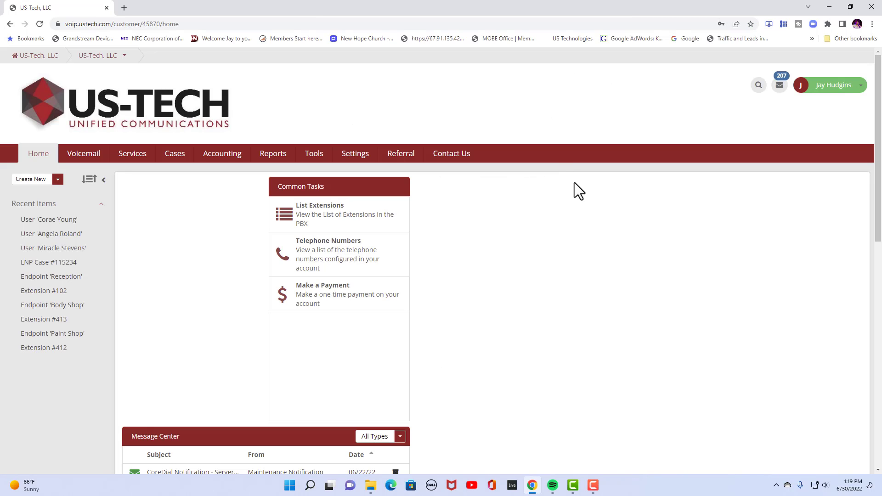
click(137, 156)
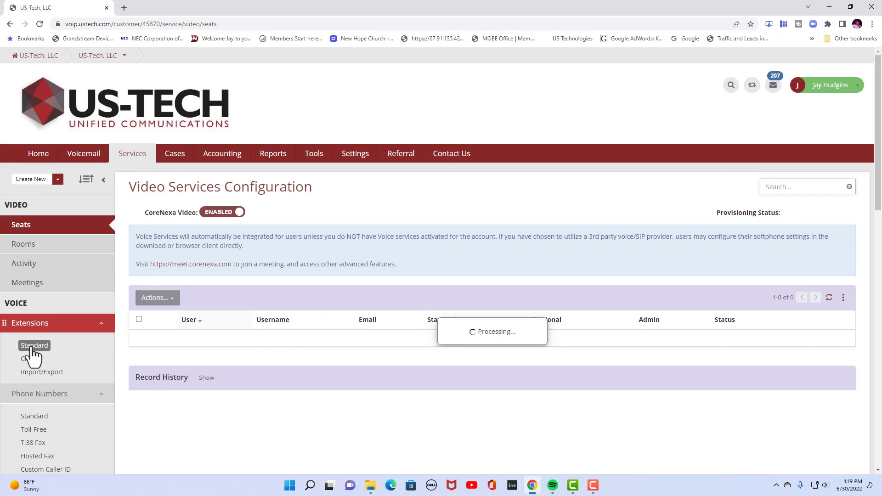
click(33, 349)
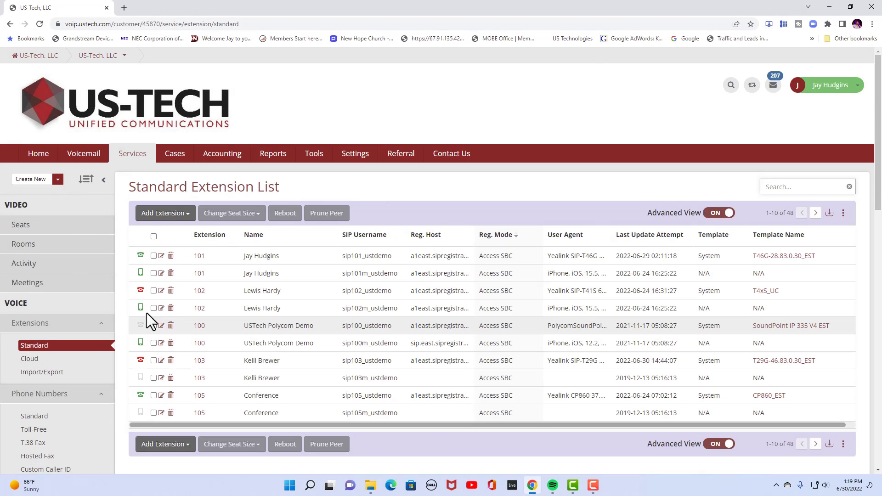
click(163, 214)
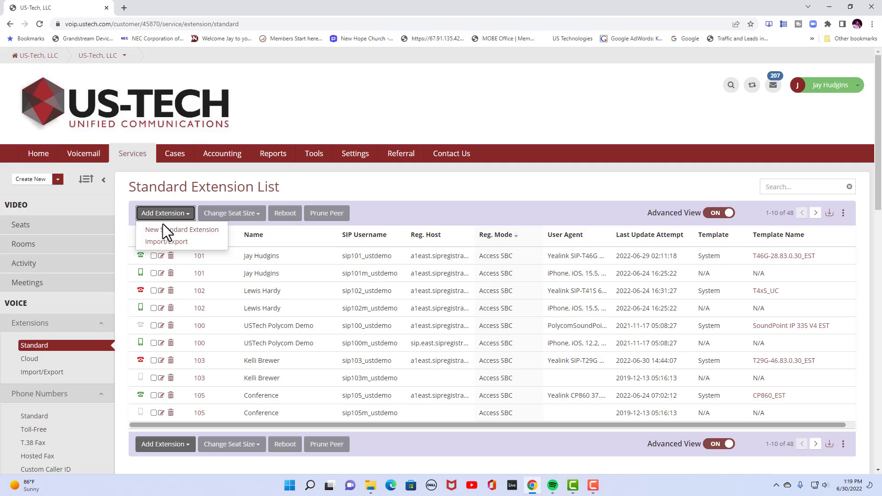
click(167, 232)
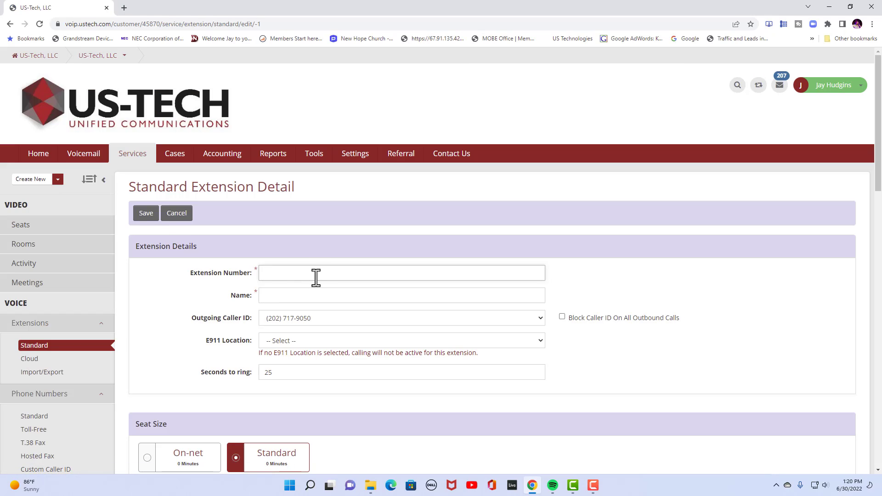
text(500)
key(Tab)
text(Jay)
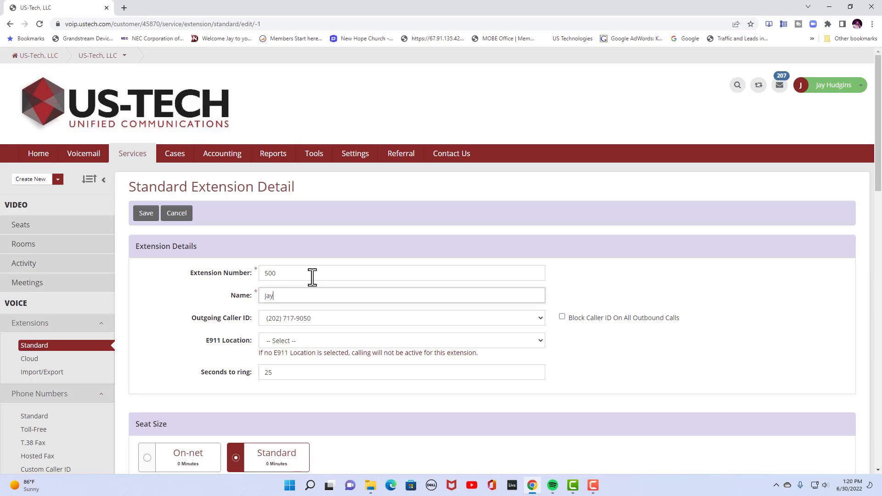
click(484, 318)
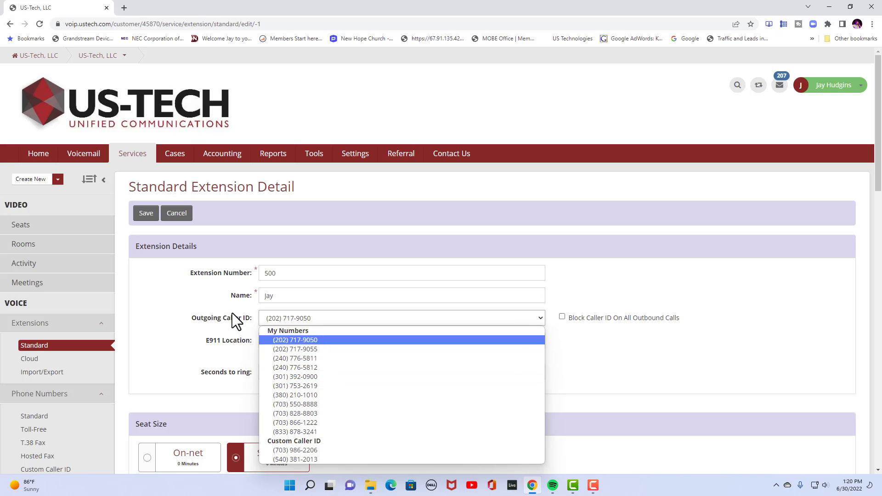
click(176, 322)
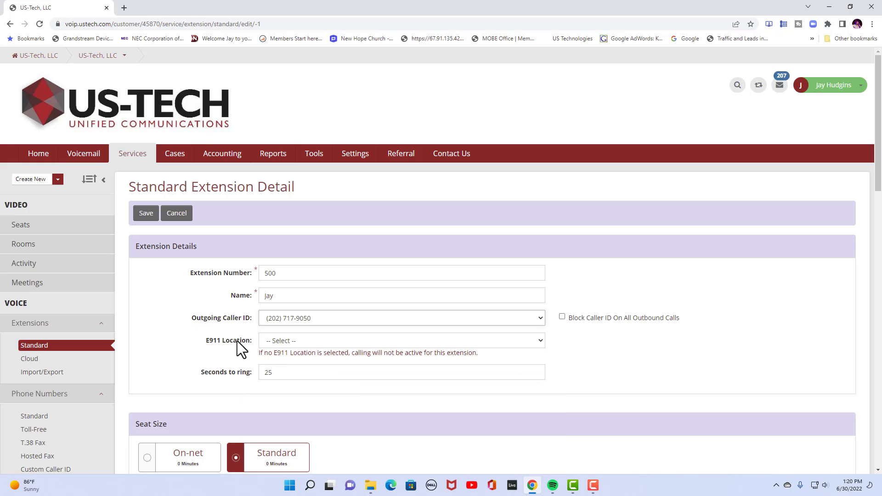
click(318, 341)
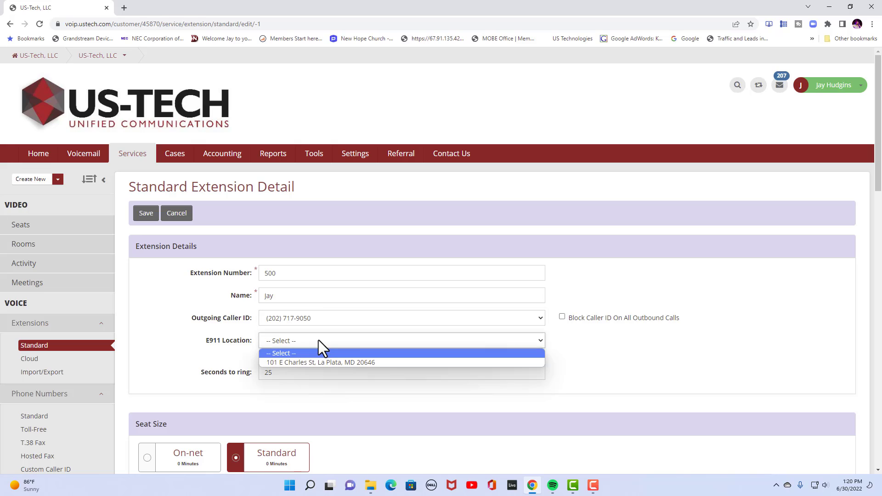
click(310, 363)
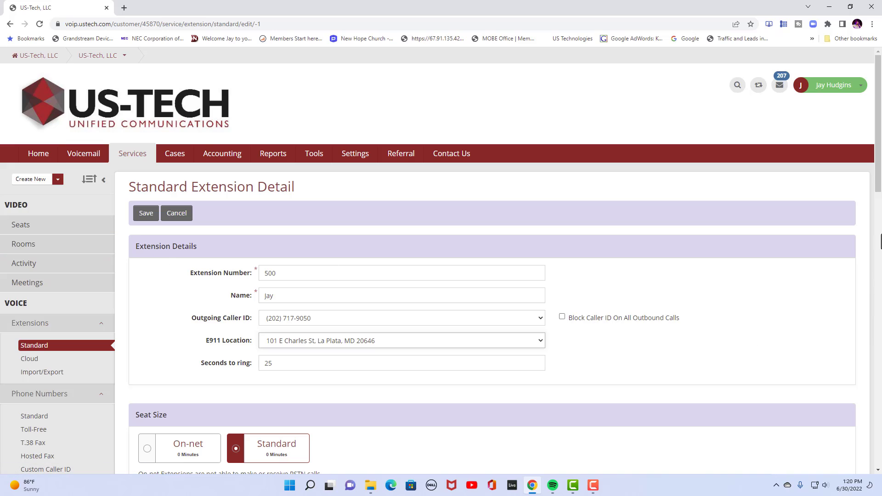
scroll(881, 241, down, 10)
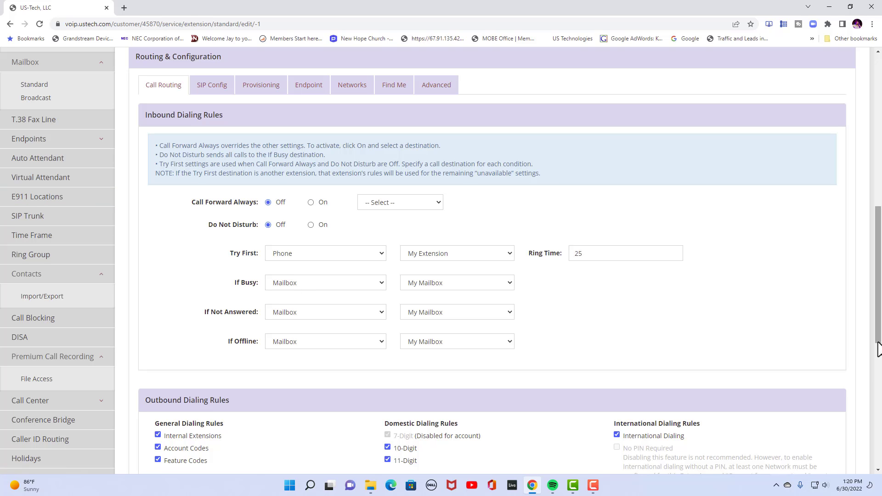
scroll(878, 349, up, 11)
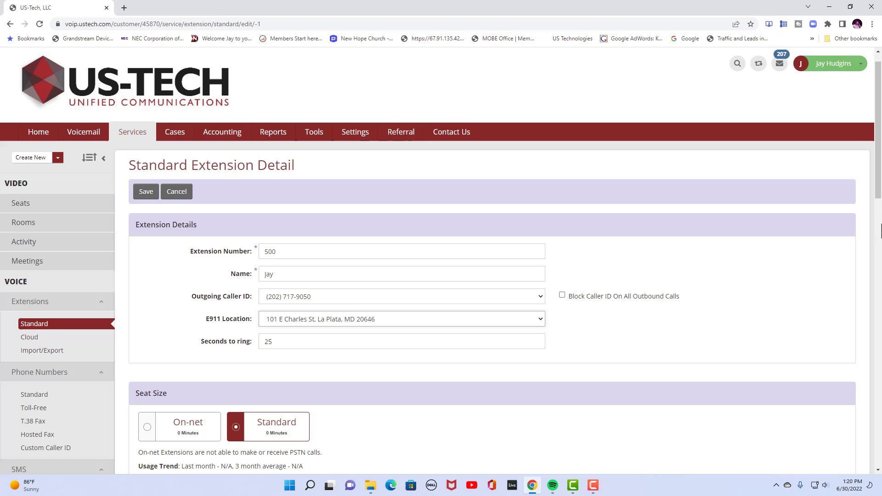
scroll(878, 230, down, 4)
drag(880, 243, 880, 311)
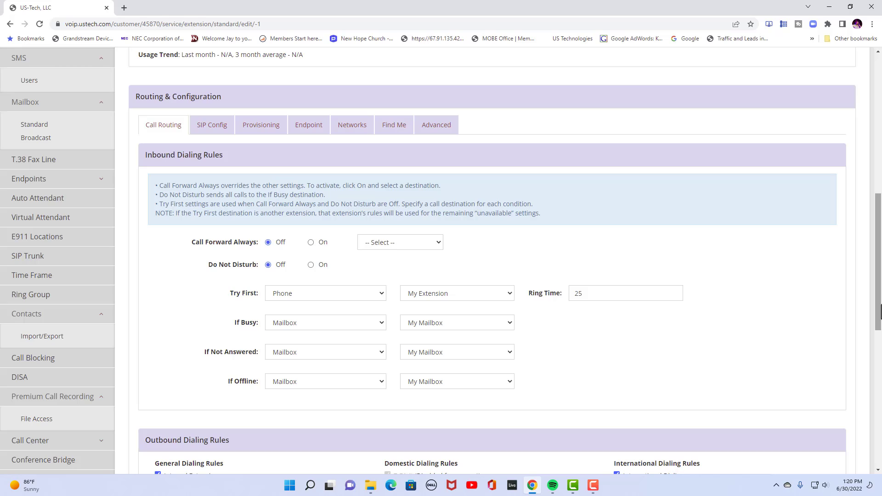
Set the extension's endpoint manufacturer to Yealink and model to T46G
click(307, 133)
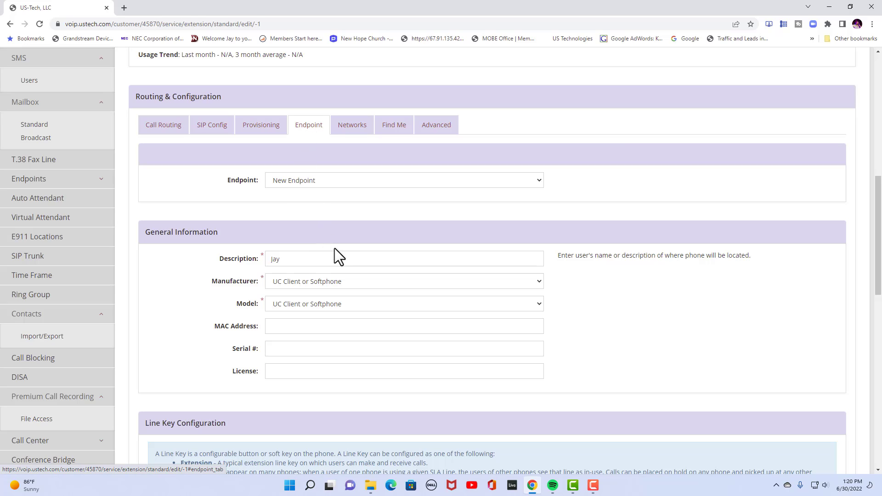
click(331, 283)
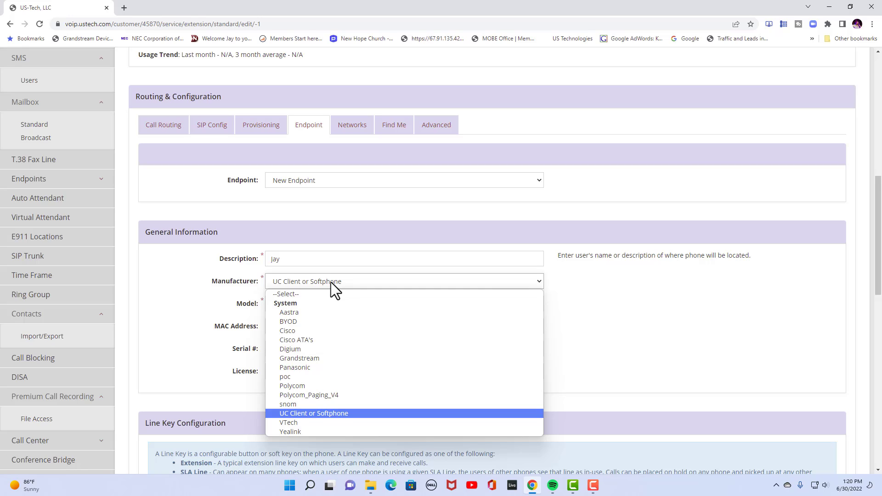
key(y)
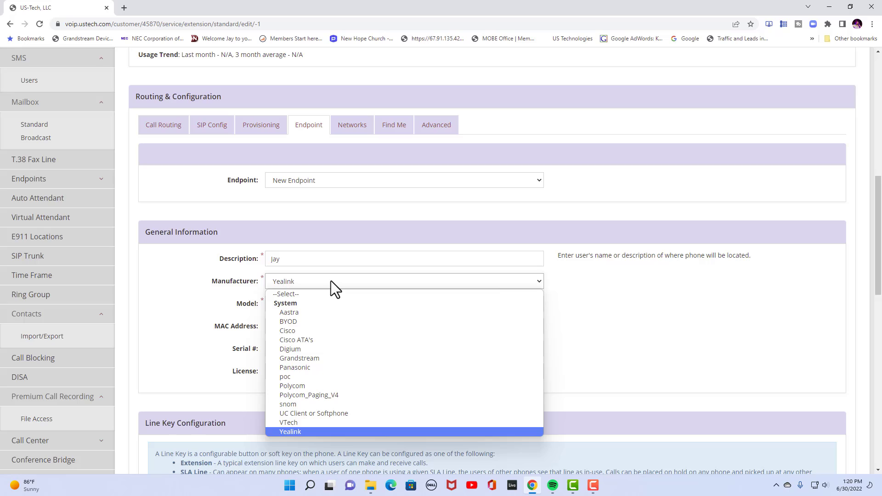
key(Return)
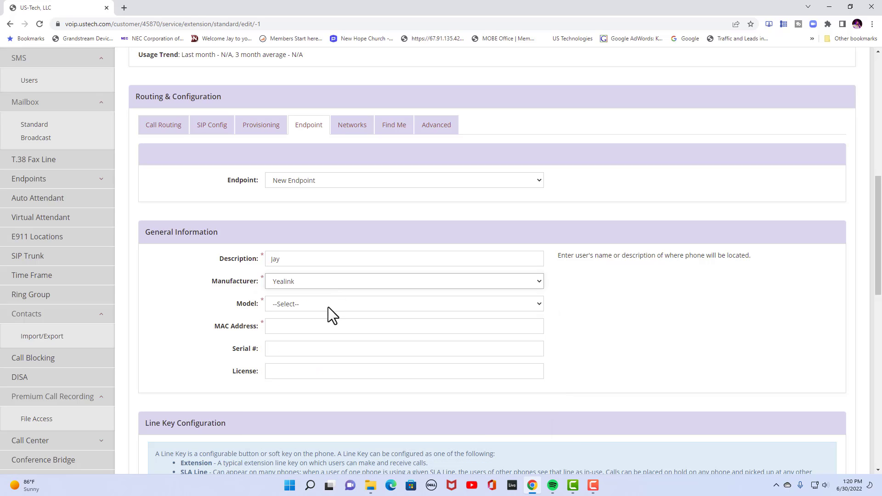
click(326, 301)
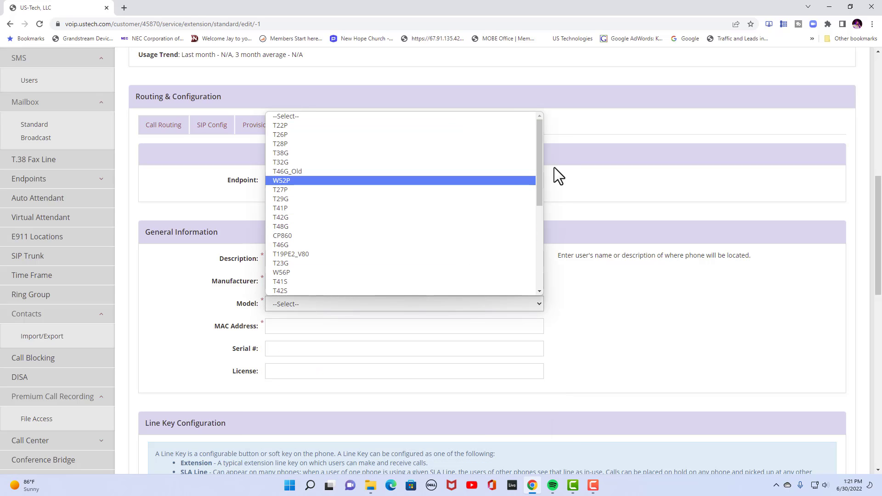
drag(538, 166, 547, 205)
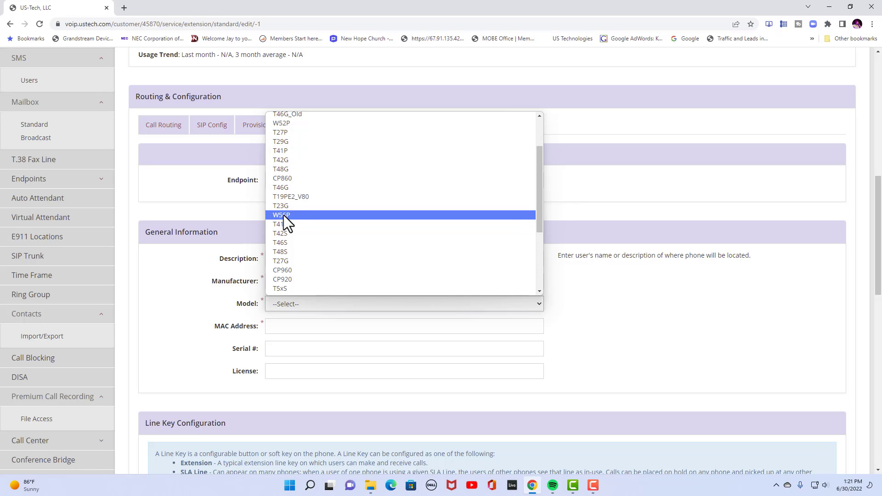
click(281, 187)
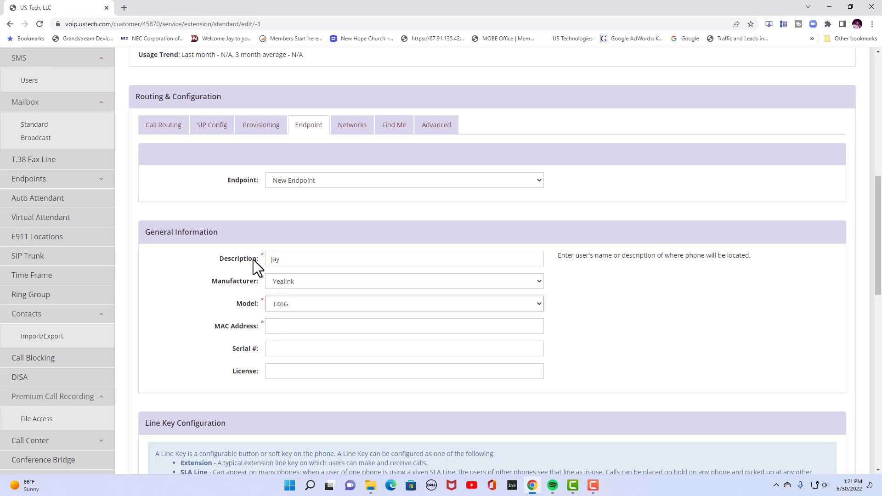
Load the phone's web interface at 10.0.0.228 in a new tab, bypassing the certificate warning
click(124, 8)
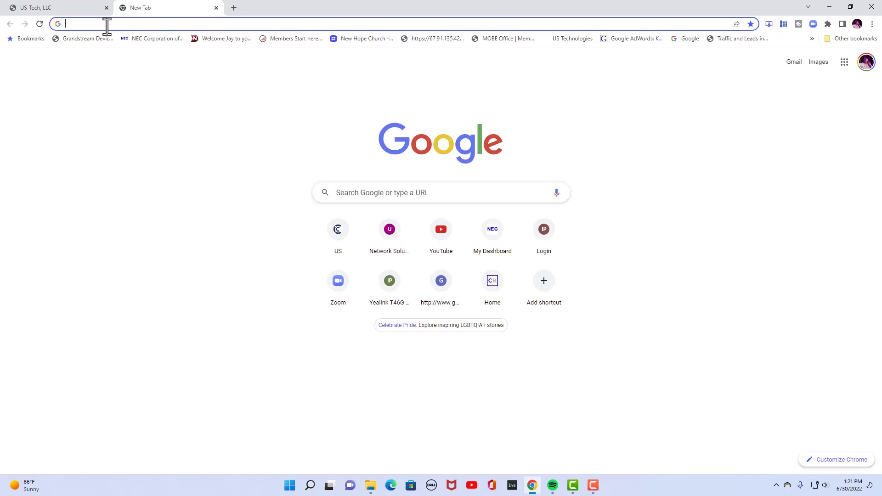
text(10.0.)
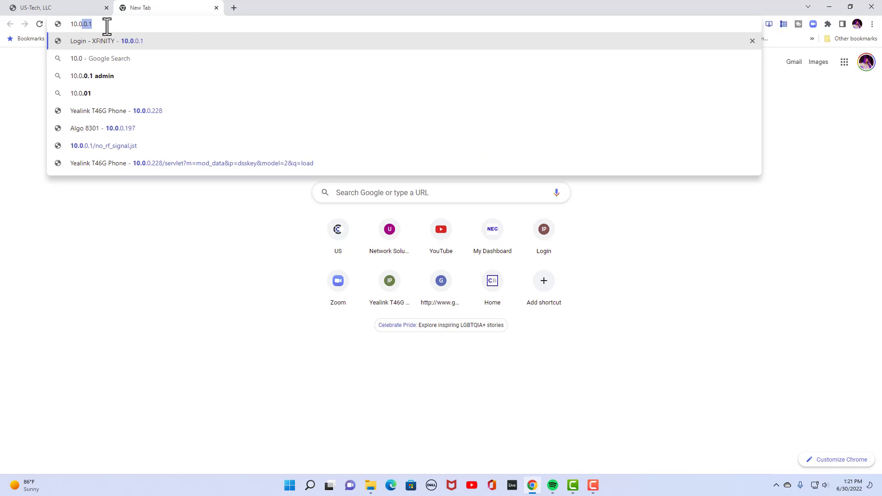
text(0.)
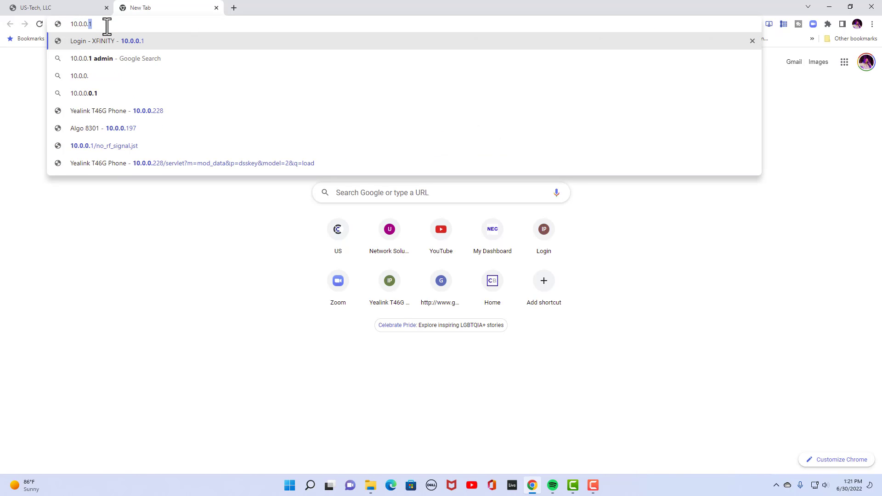
text(228)
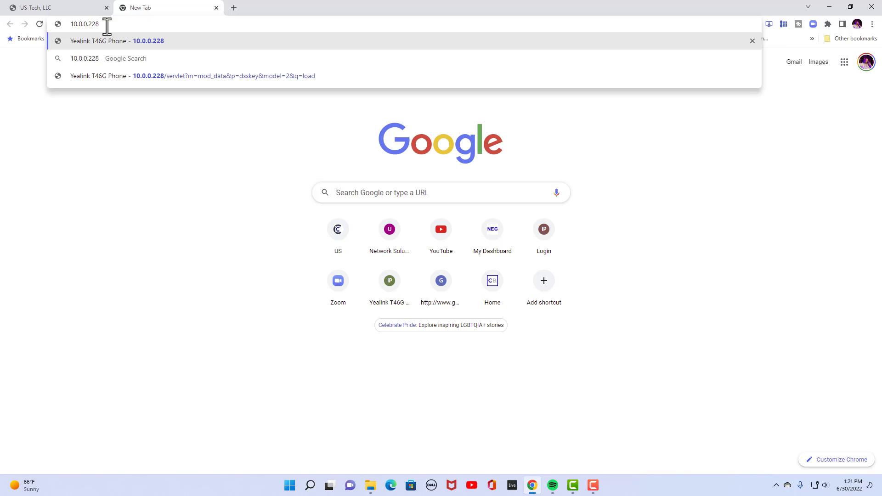
key(Return)
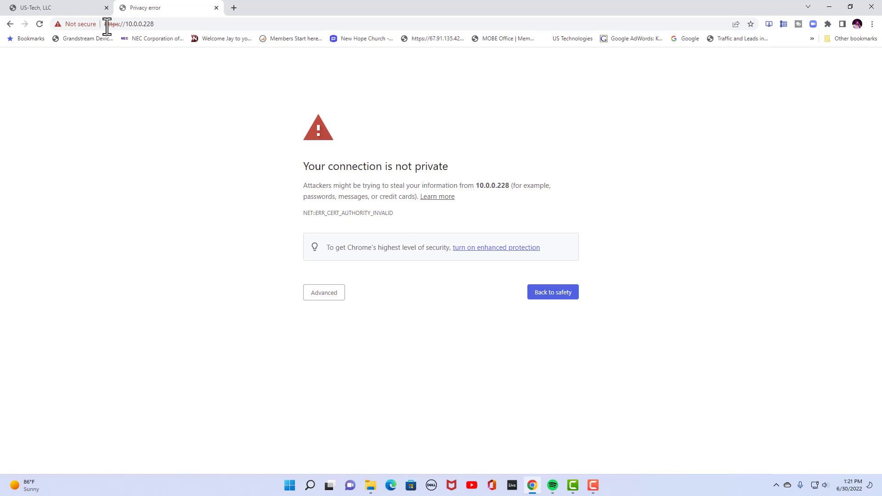
click(321, 302)
click(321, 364)
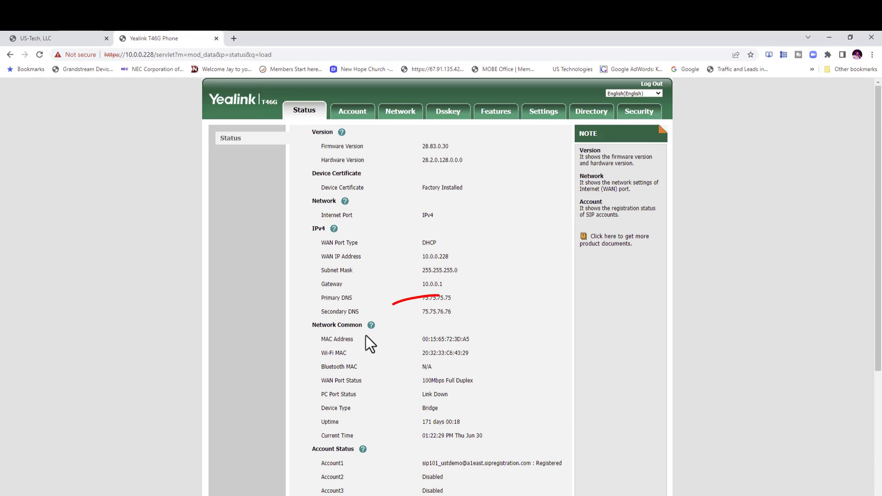
Copy the MAC address 00:15:65:72:3D:A5 from the phone's Status page
drag(470, 341, 419, 340)
right_click(419, 340)
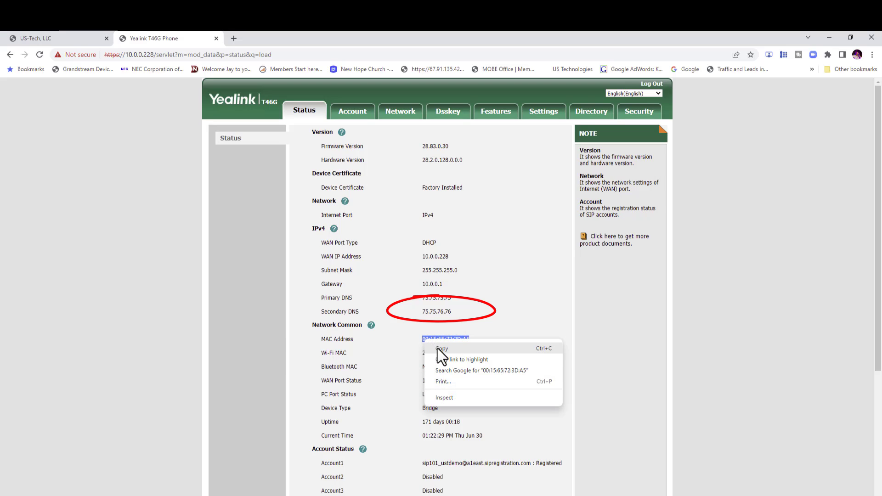
click(438, 348)
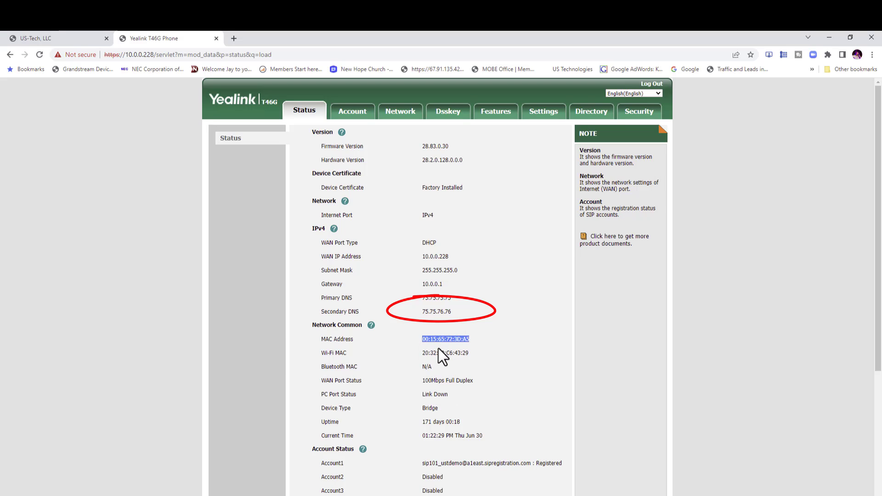
Paste the copied MAC address into the portal endpoint's MAC Address field
click(51, 39)
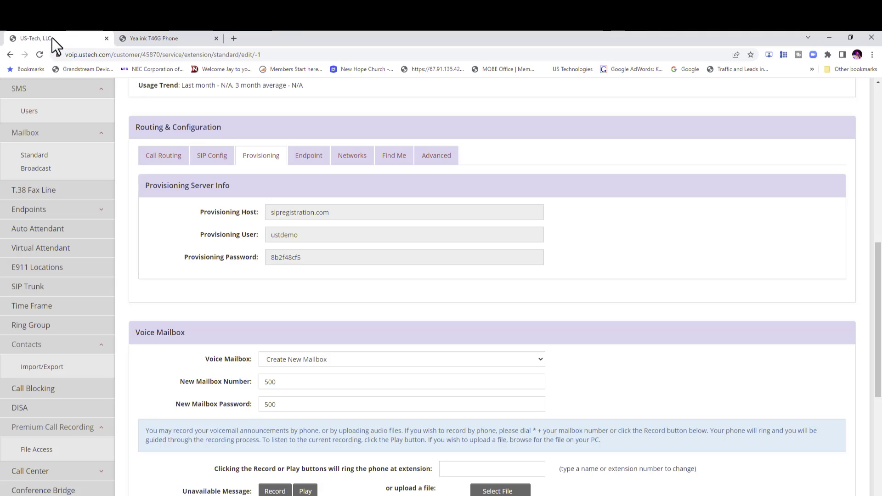
click(312, 157)
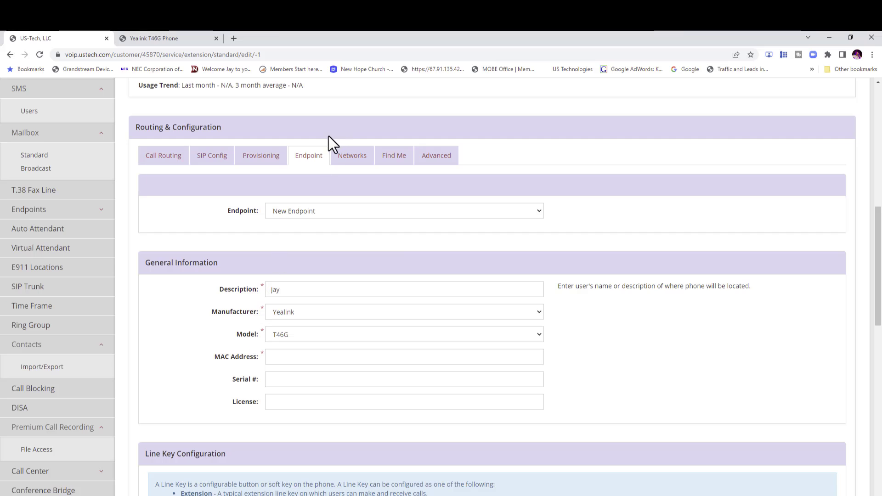
scroll(877, 276, up, 15)
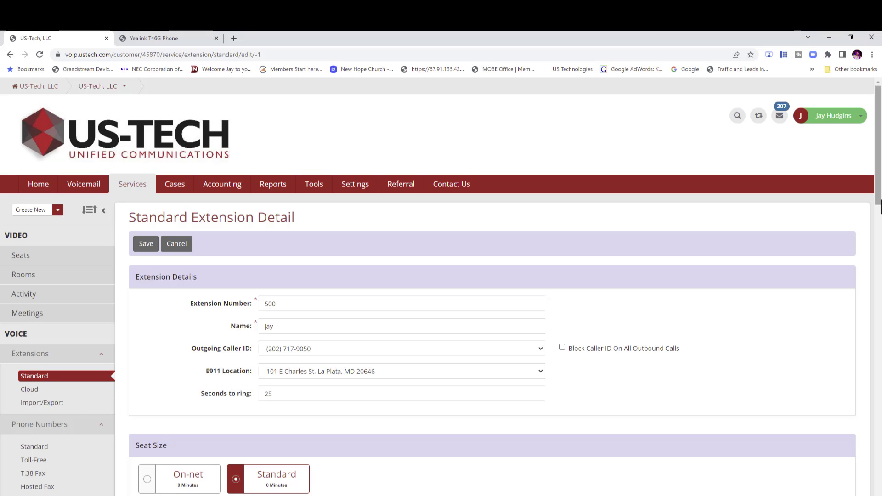
drag(879, 213, 879, 319)
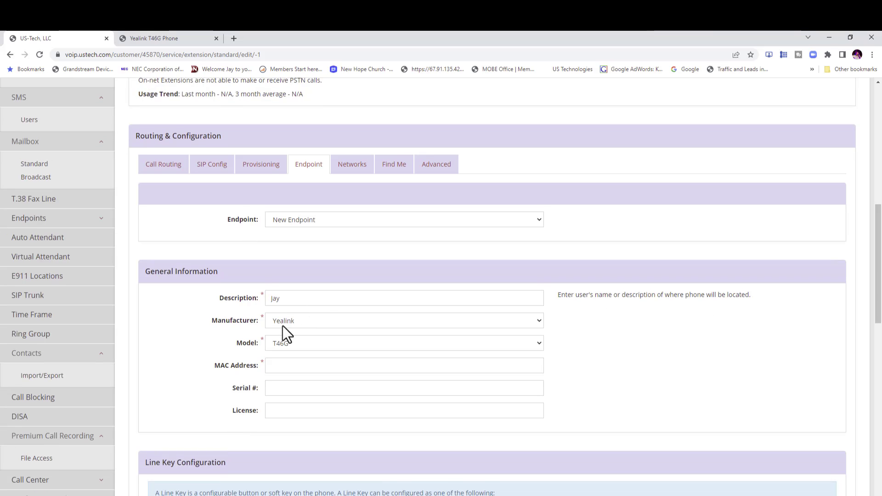
click(271, 368)
right_click(271, 367)
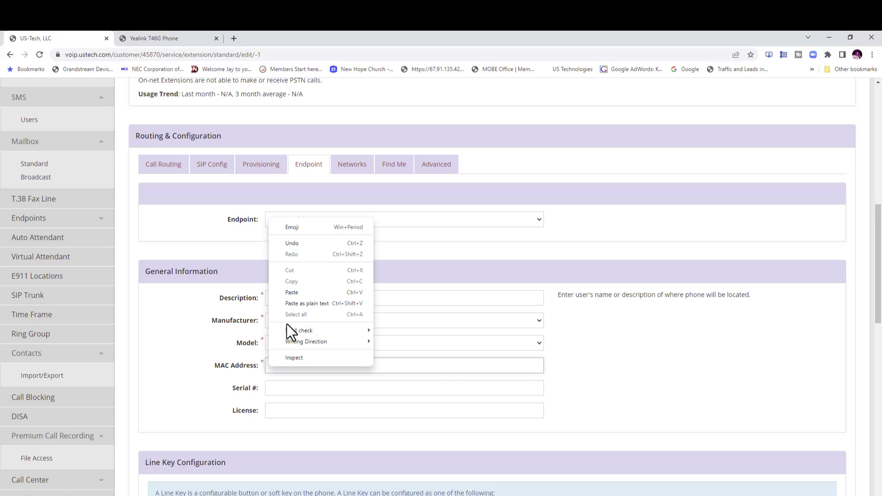
click(293, 293)
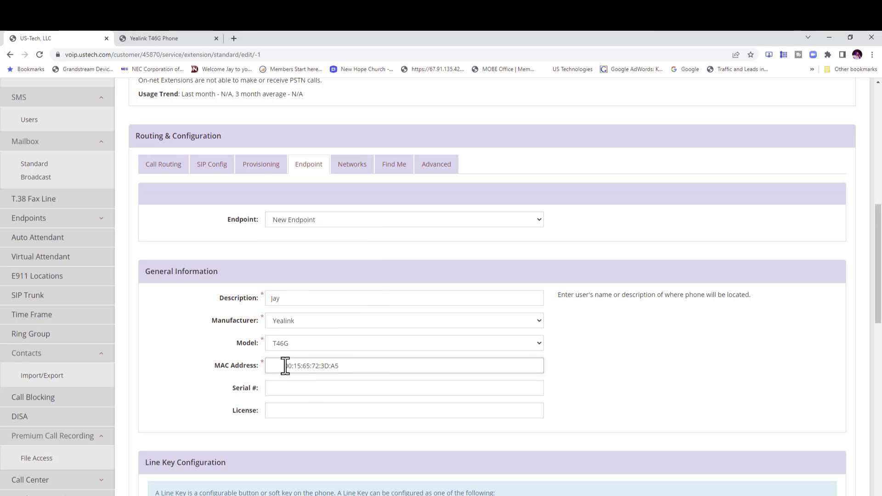
Remove the leading space and the colons from the pasted MAC address
click(283, 366)
key(BackSpace)
click(320, 366)
key(BackSpace)
click(307, 367)
key(BackSpace)
click(301, 366)
key(BackSpace)
click(291, 366)
key(BackSpace)
click(281, 366)
key(BackSpace)
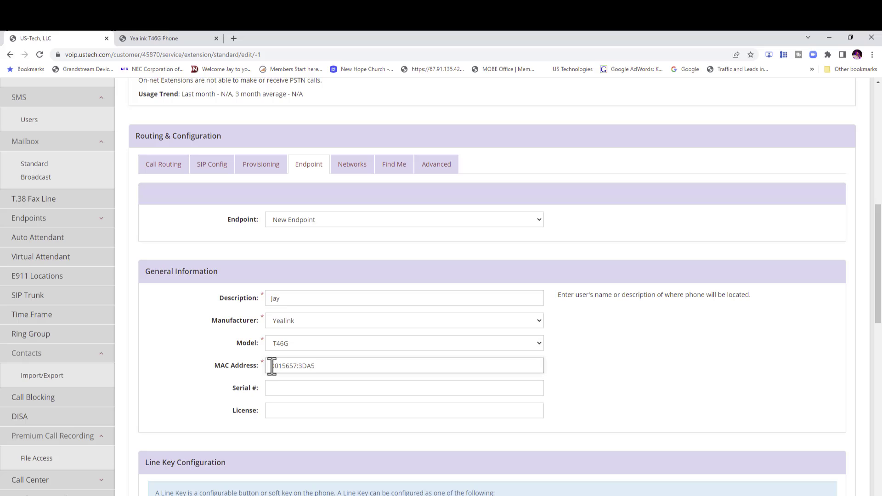
key(Home)
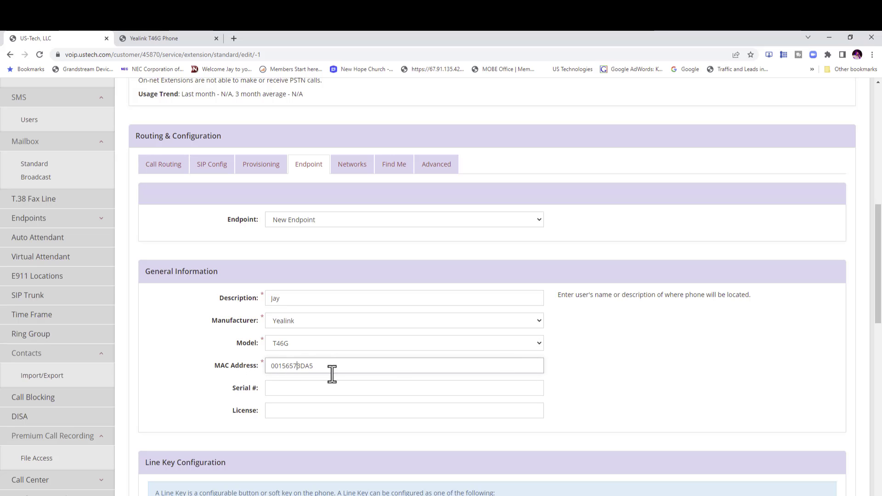
Add line keys 3 and 4 to the endpoint's Line Key Configuration table
drag(877, 343, 878, 422)
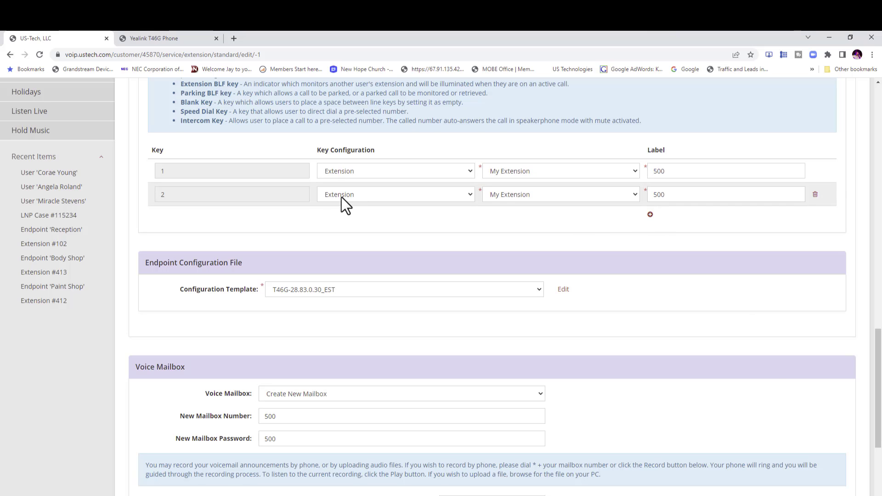
click(650, 215)
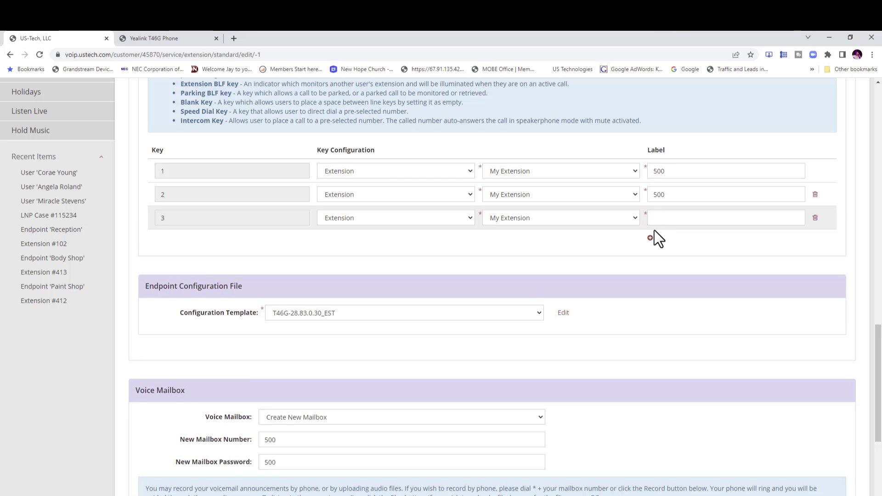
click(650, 238)
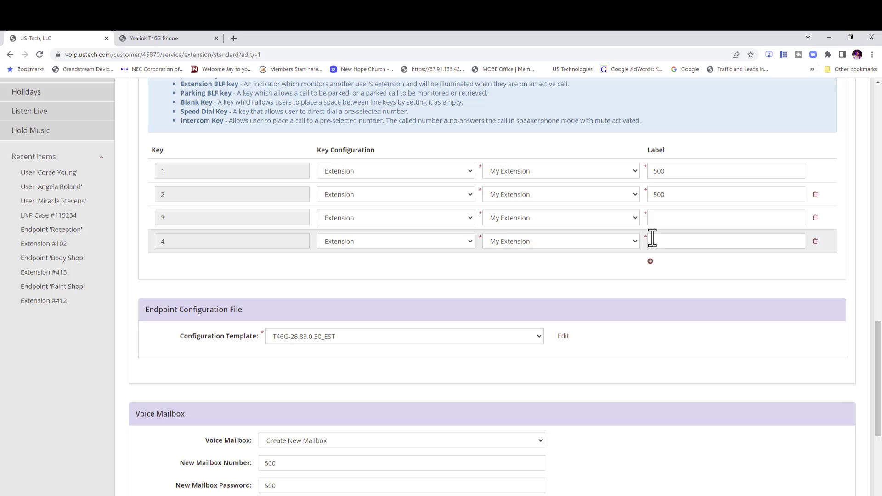
click(368, 217)
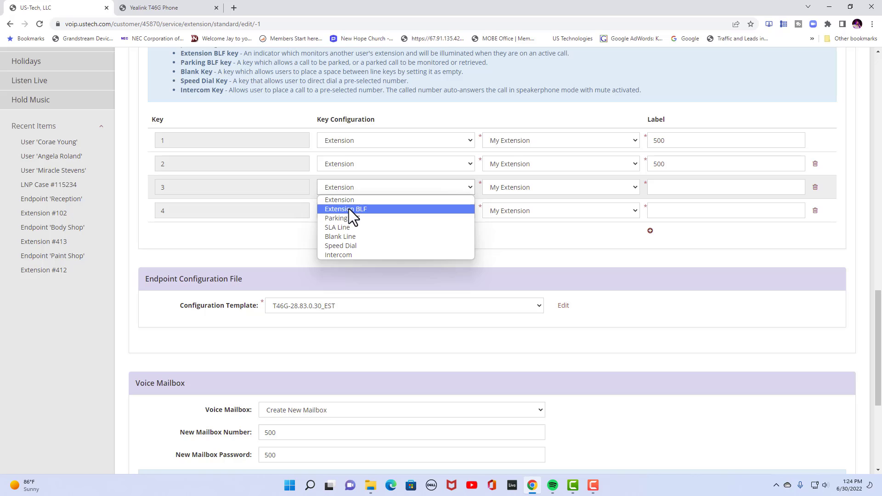
Make key 3 an Extension BLF monitoring extension 101 and edit its label
click(349, 208)
click(526, 187)
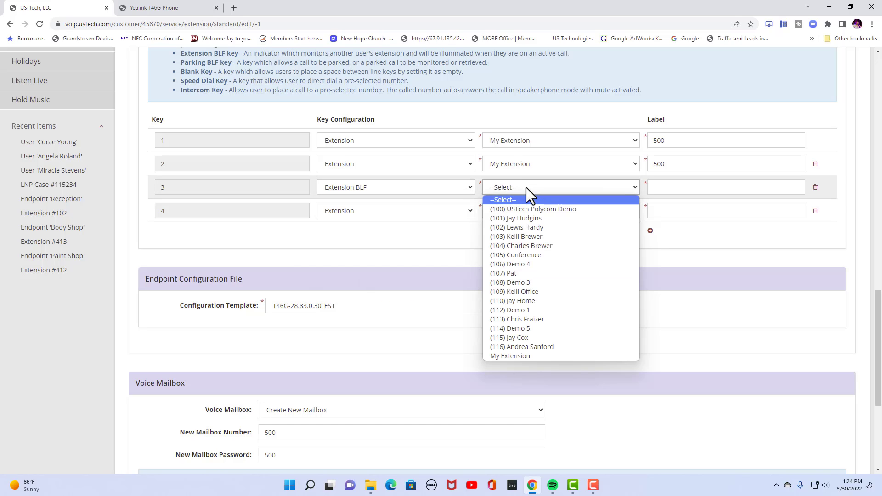
click(523, 219)
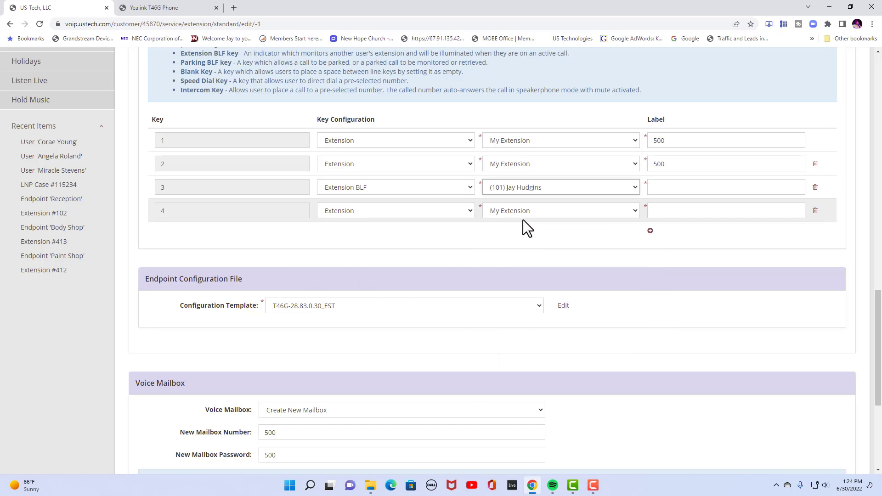
click(653, 188)
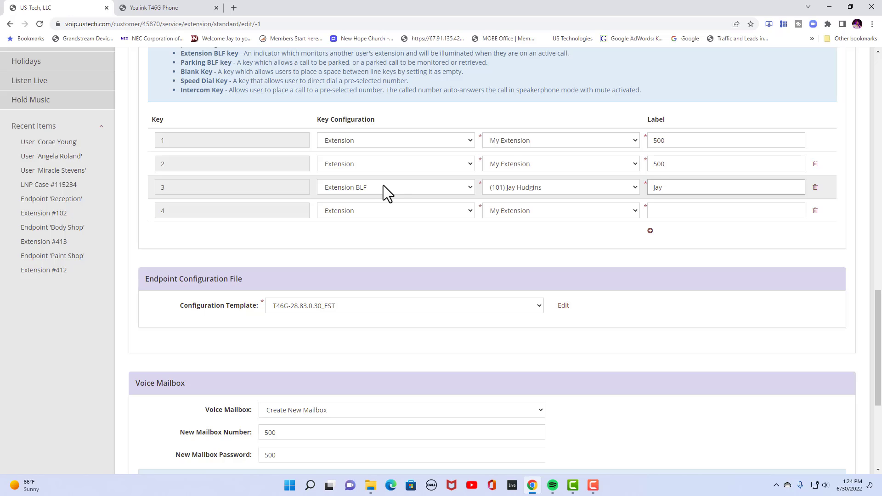
Make key 4 a Parking BLF for park slot 1 and begin its label
click(416, 208)
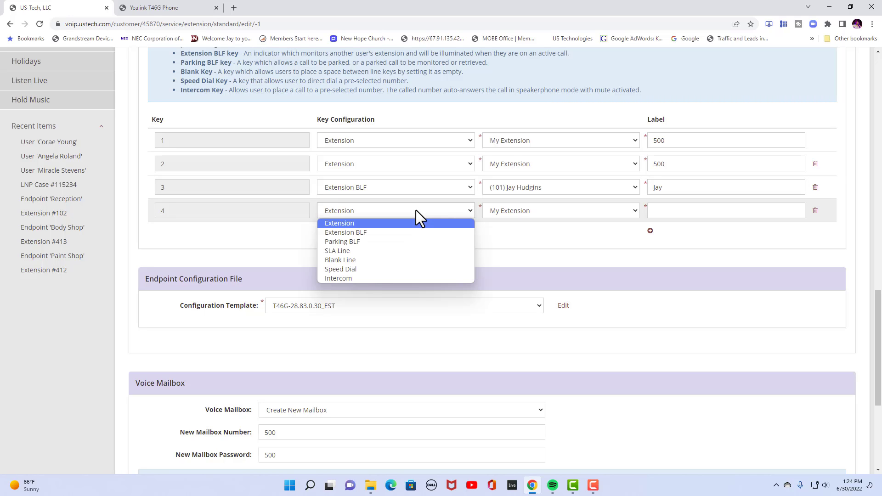
click(355, 240)
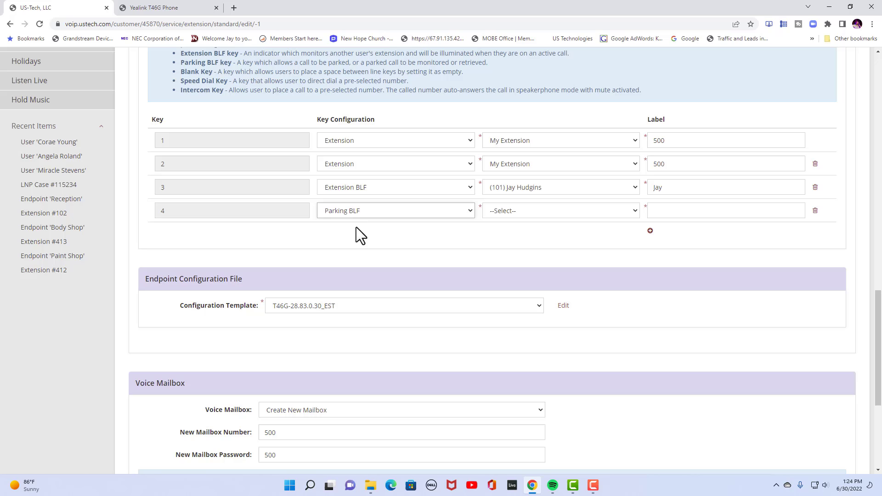
click(532, 218)
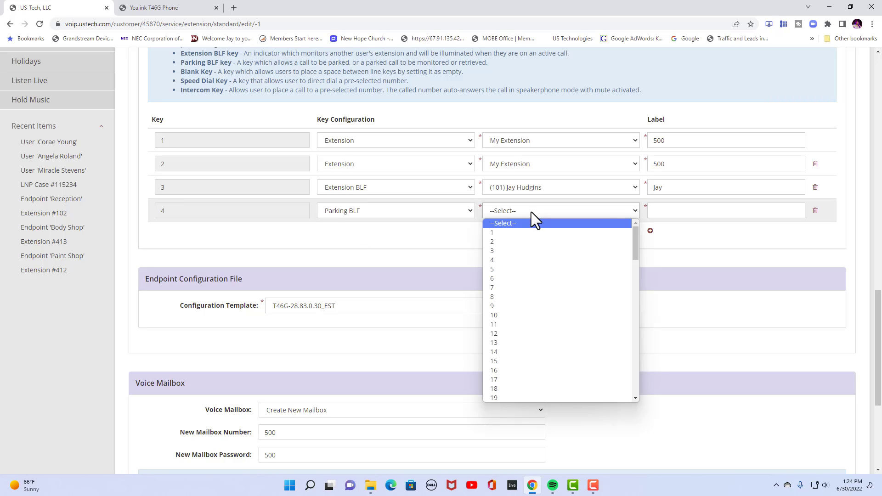
click(492, 233)
click(662, 212)
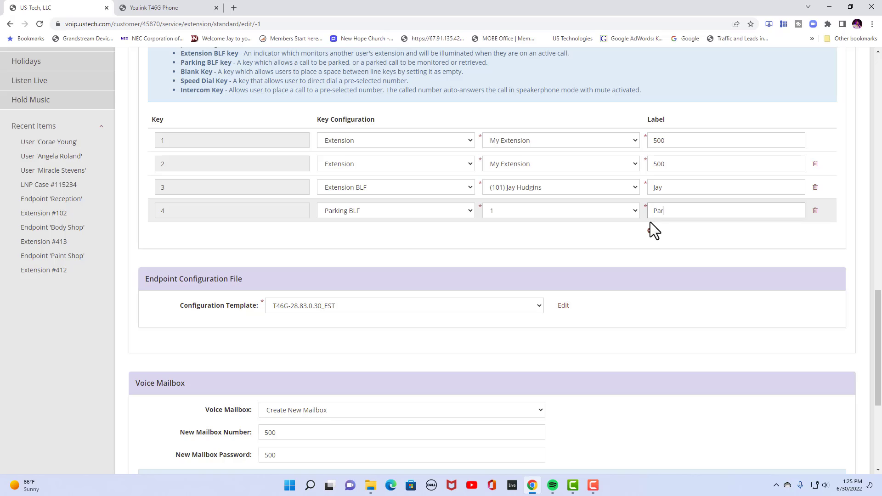
scroll(522, 79, up, 15)
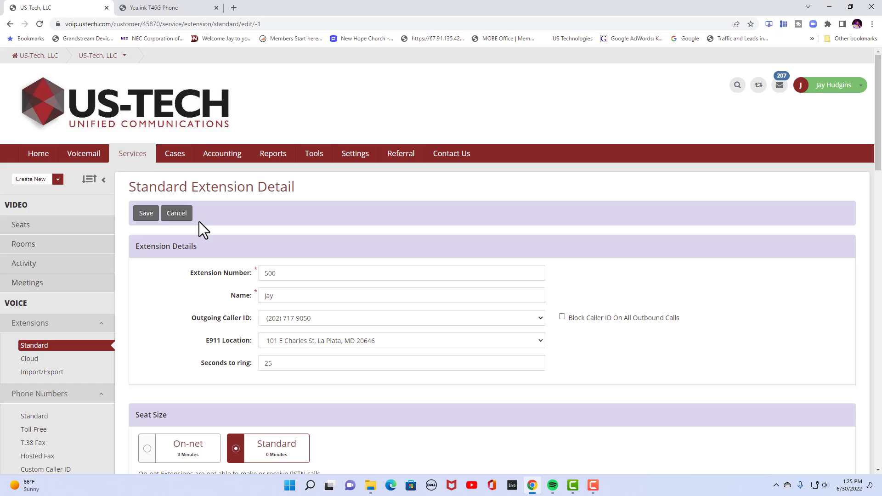
Discard extension 500 and view extension 101's provisioning details, host sipregistration.com
click(176, 222)
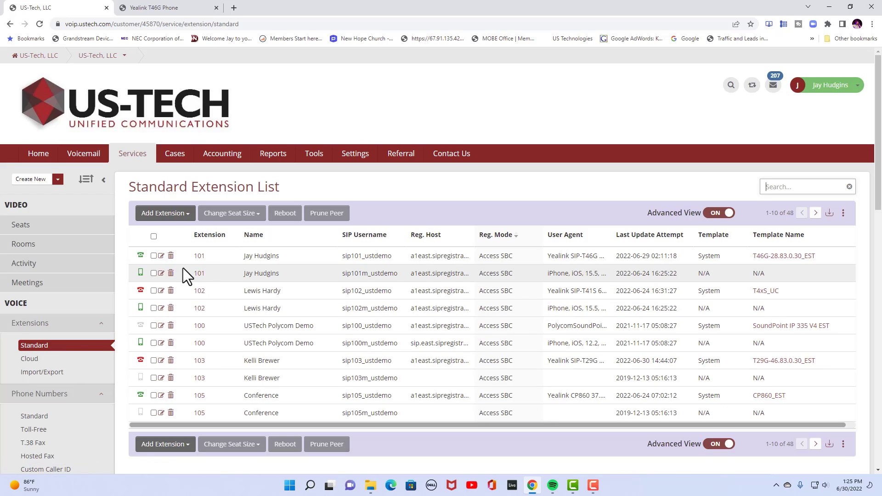
click(162, 256)
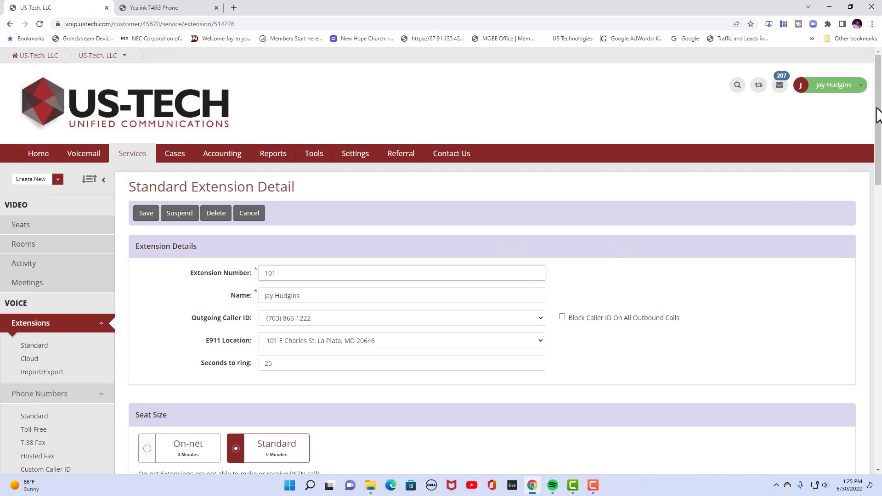
drag(881, 113, 881, 159)
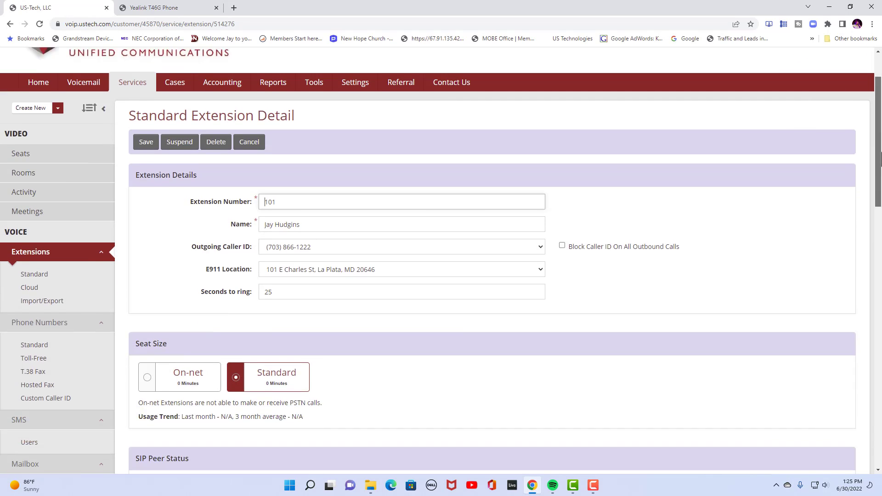
scroll(266, 186, down, 9)
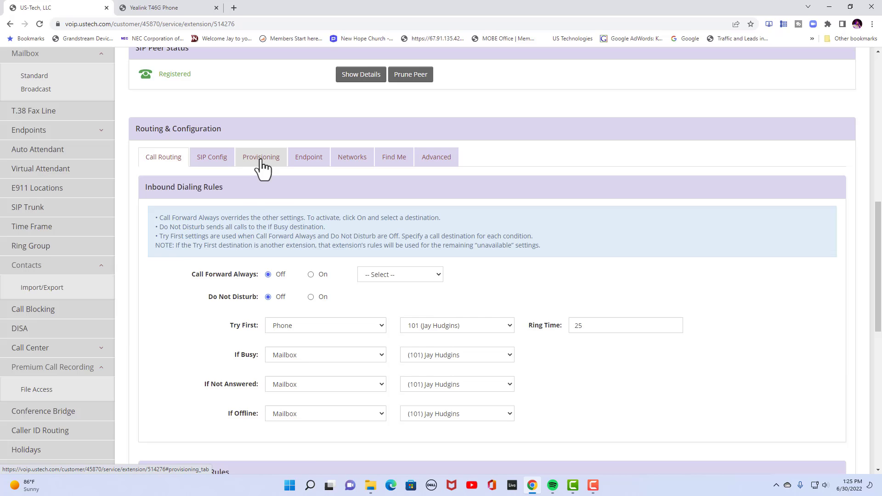
click(261, 160)
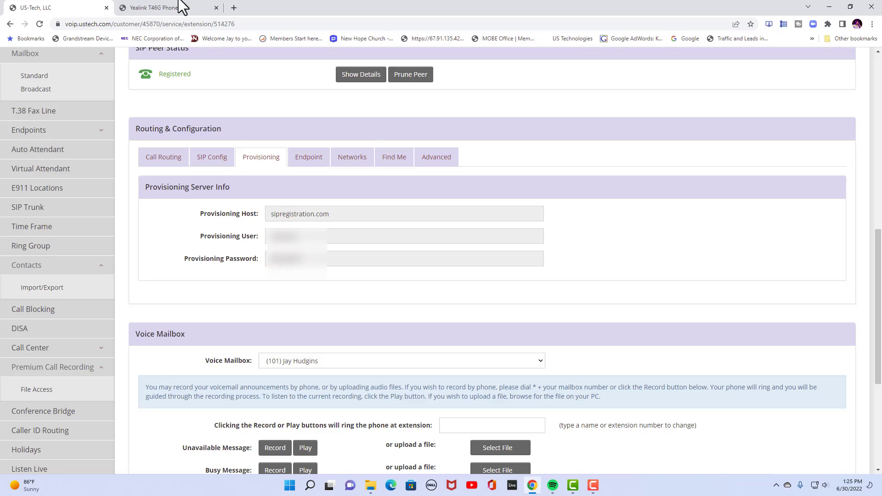
click(164, 6)
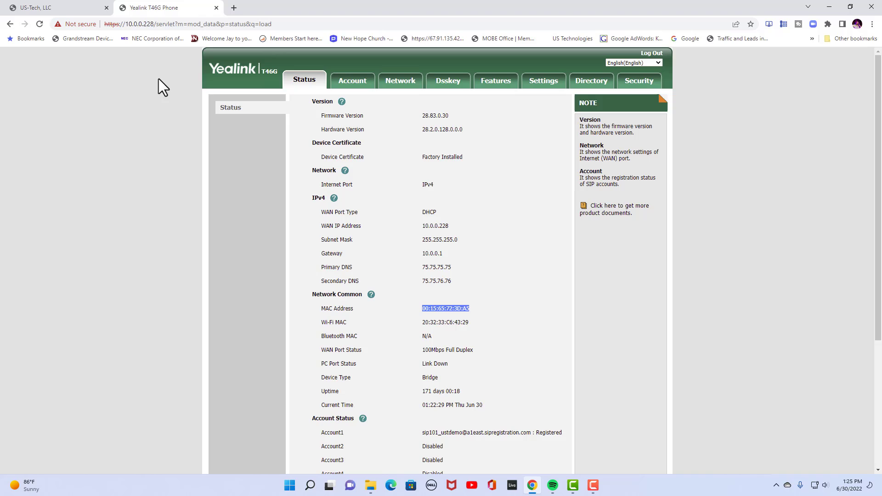
Open the phone's Settings > Auto Provision page
click(544, 92)
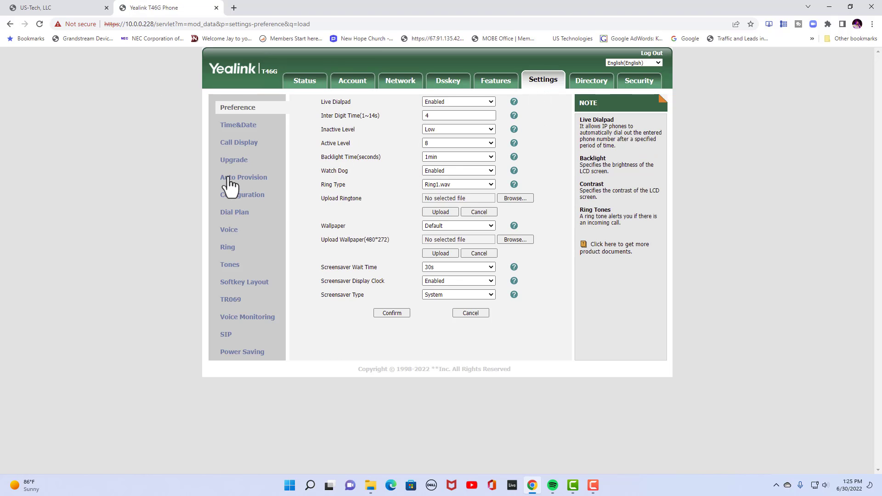
click(230, 179)
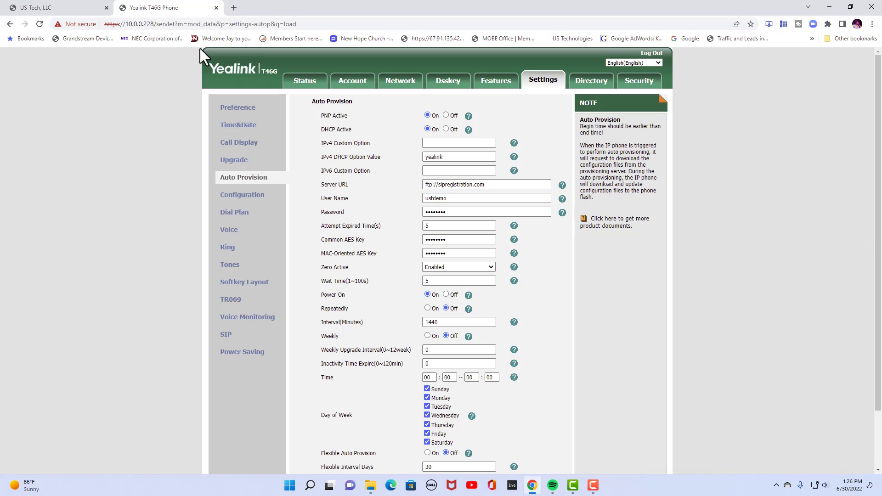
Copy the portal's provisioning host and check the phone's Server URL reads ftp://sipregistration.com
click(69, 8)
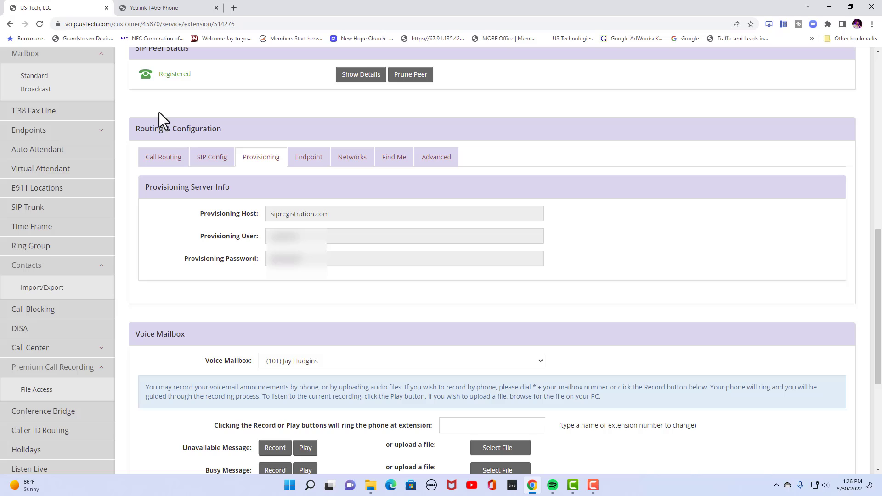
drag(334, 214, 275, 214)
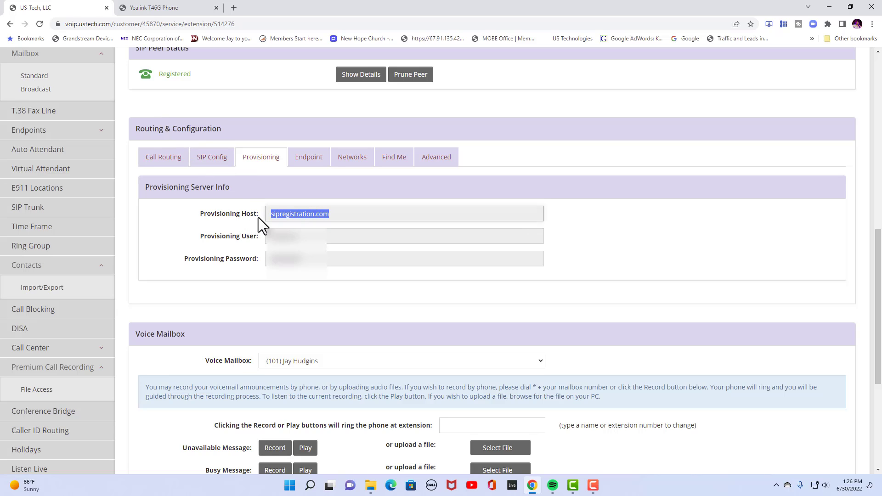
click(177, 9)
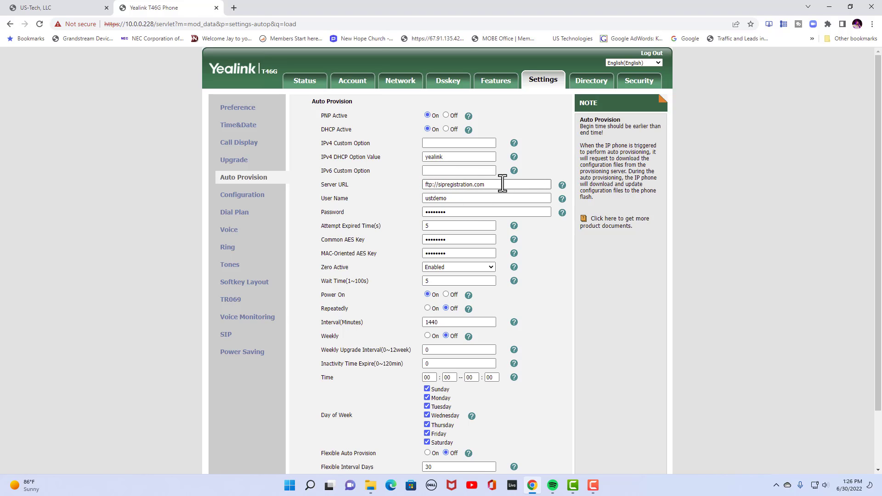
click(57, 8)
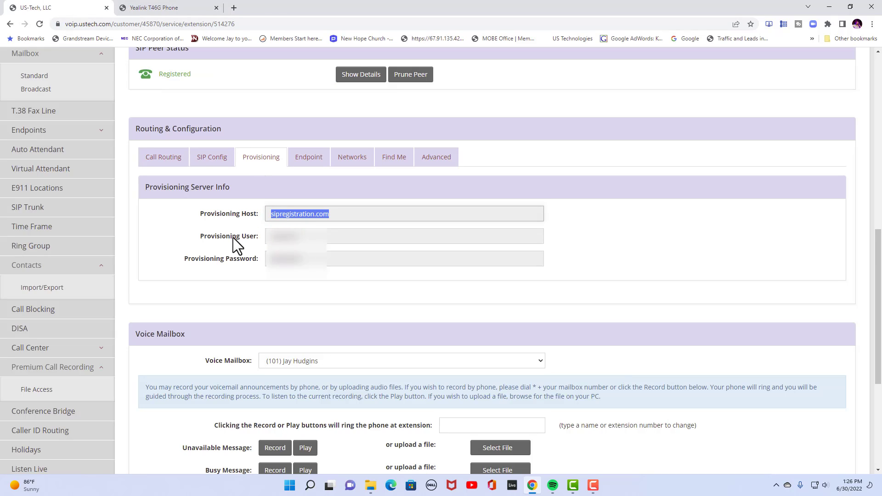
click(153, 8)
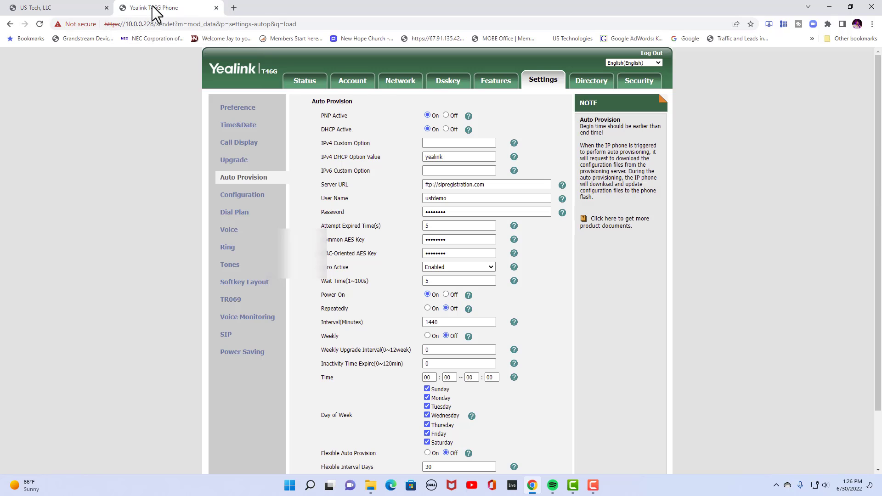
Match the phone's provisioning user name and password to the portal's provisioning credentials
double_click(450, 199)
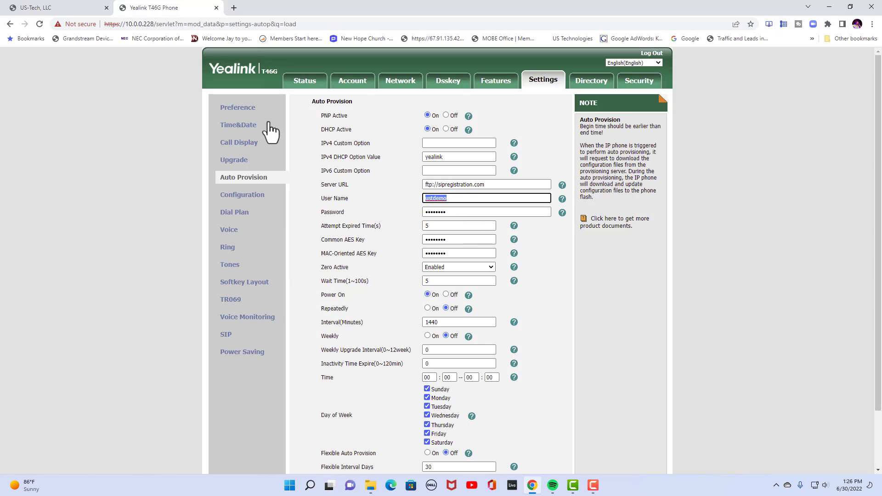
click(78, 9)
click(282, 259)
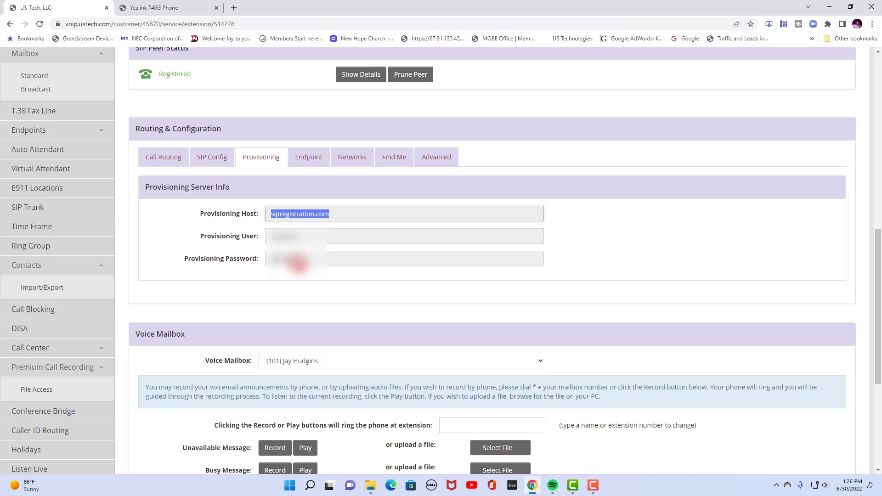
double_click(294, 259)
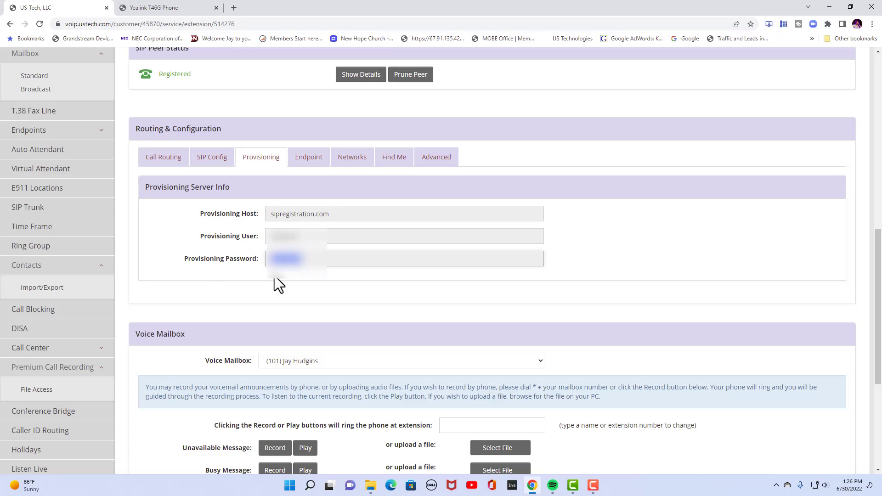
click(169, 8)
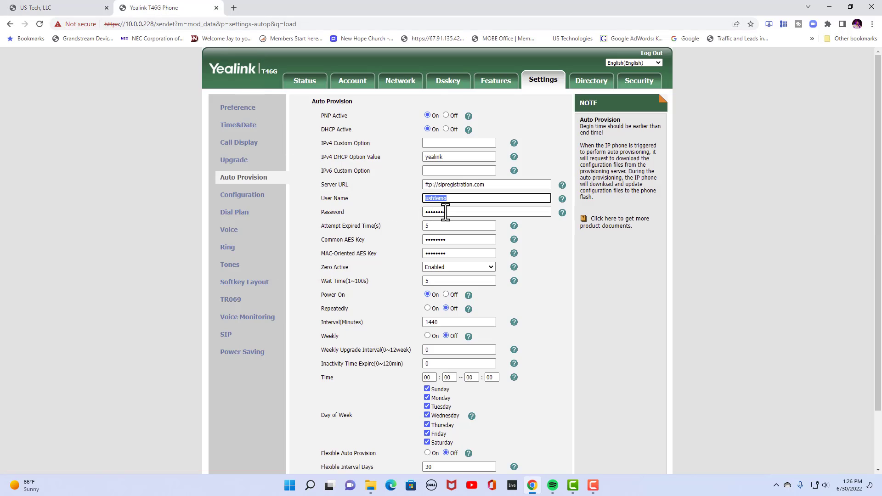
key(Tab)
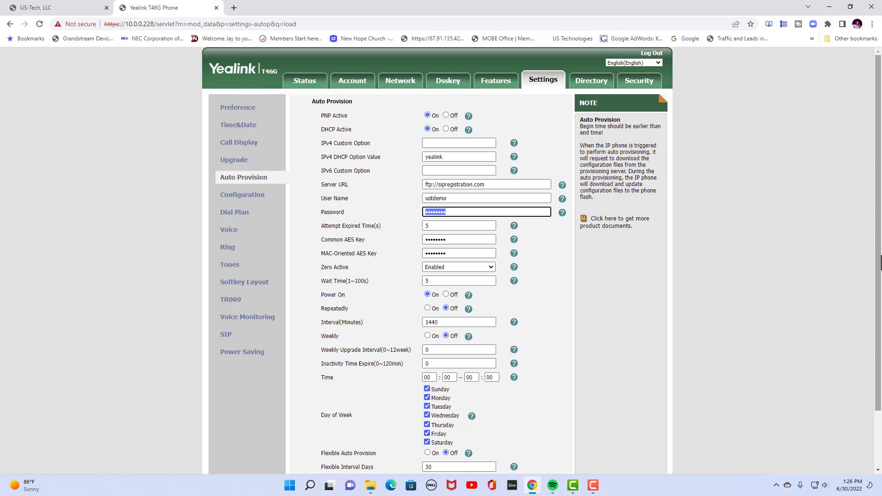
drag(879, 257, 880, 323)
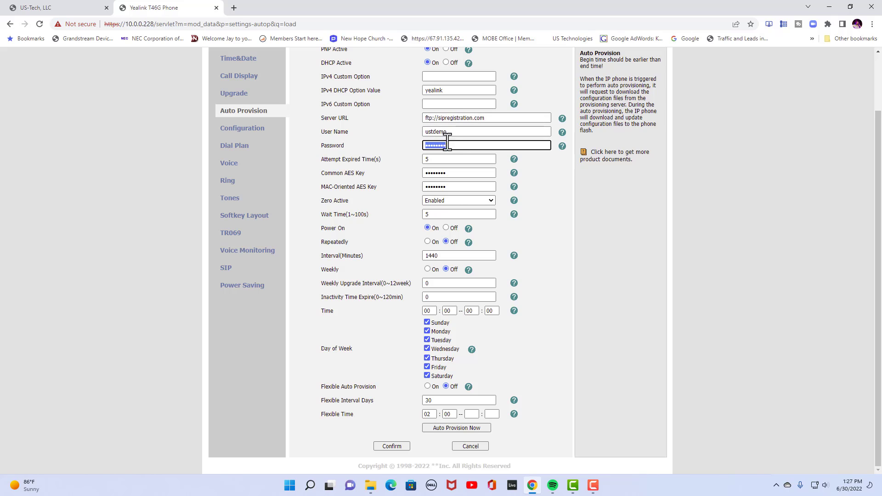
Save the Auto Provision settings, run Auto Provision Now, and close the confirmation prompt
click(392, 446)
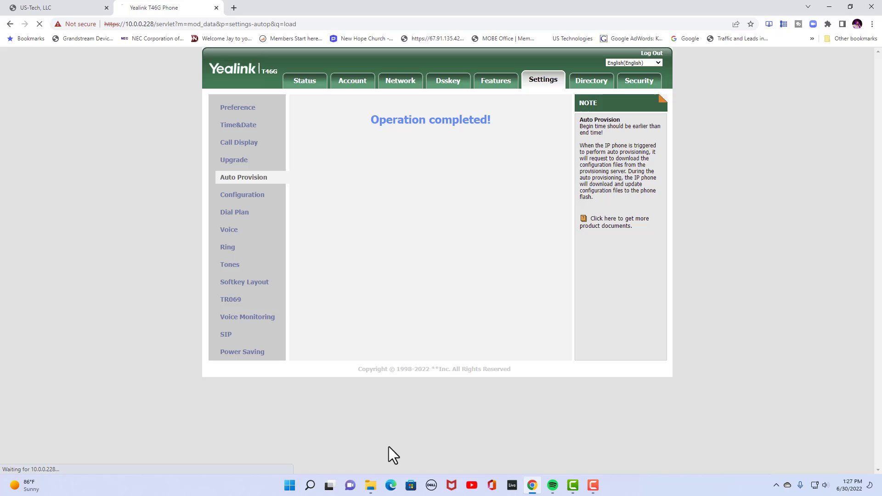
scroll(869, 225, down, 3)
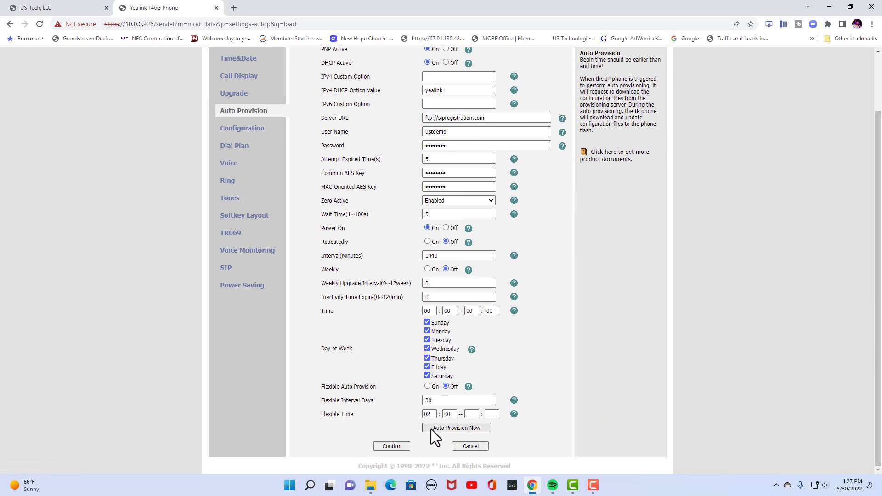
click(451, 426)
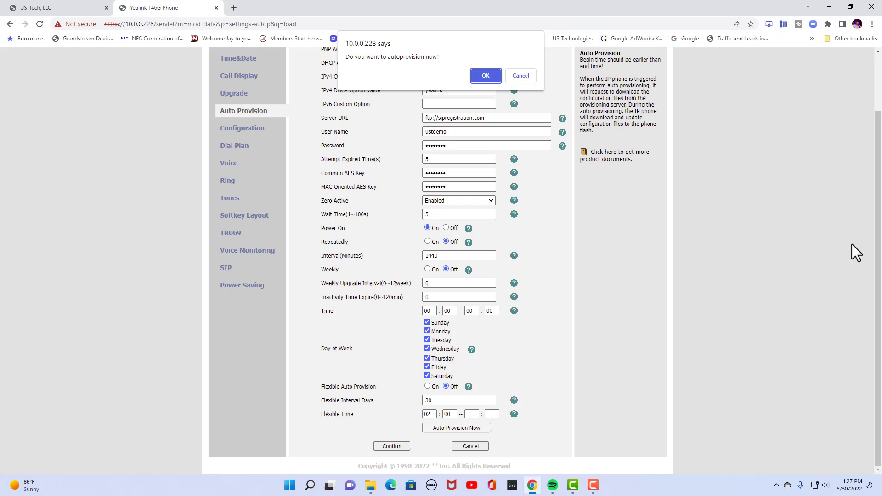
click(521, 76)
scroll(866, 187, up, 2)
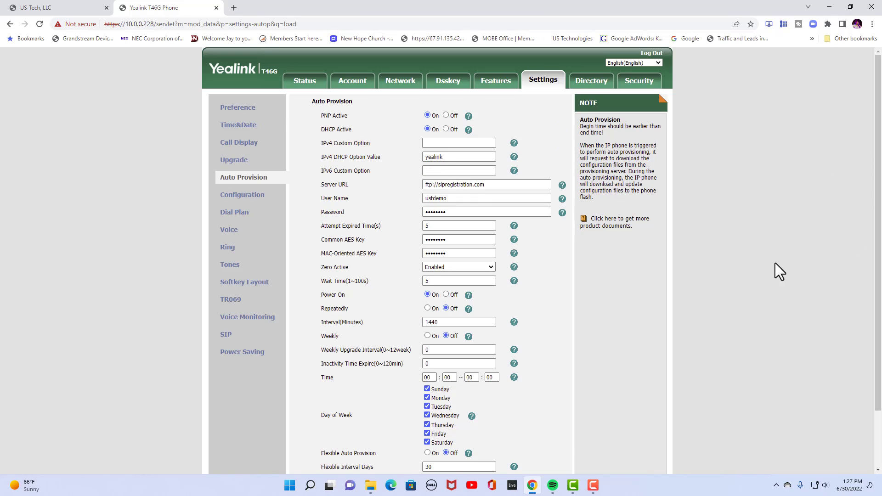